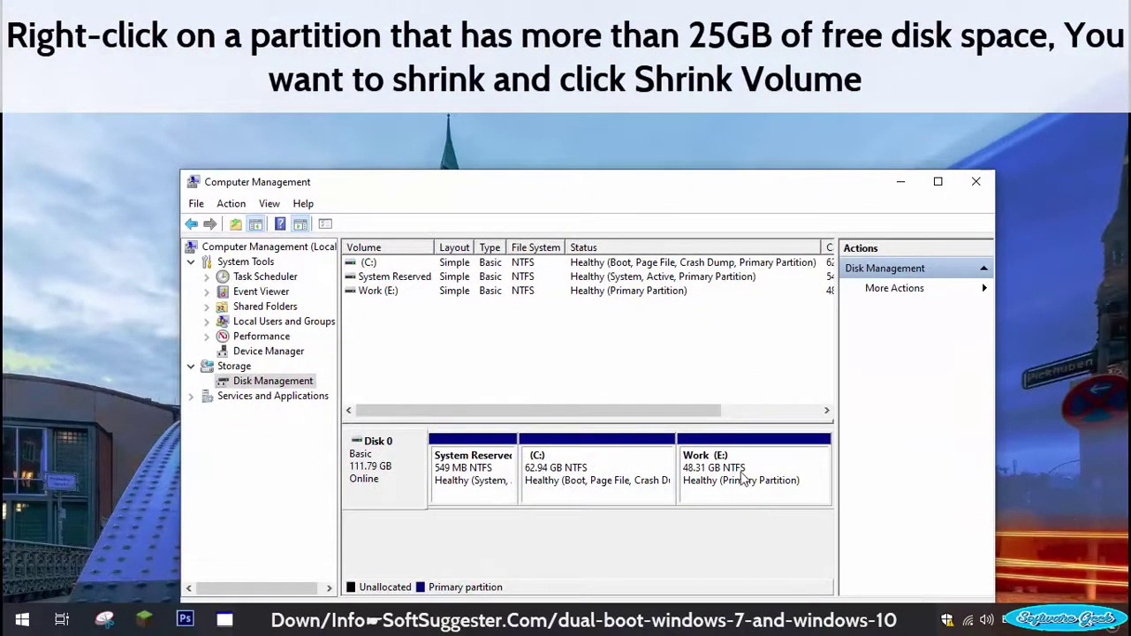
Step: Shrink the Work (E:) partition by 25675 MB, using the online GB to MB converter to work out the size
right_click(741, 477)
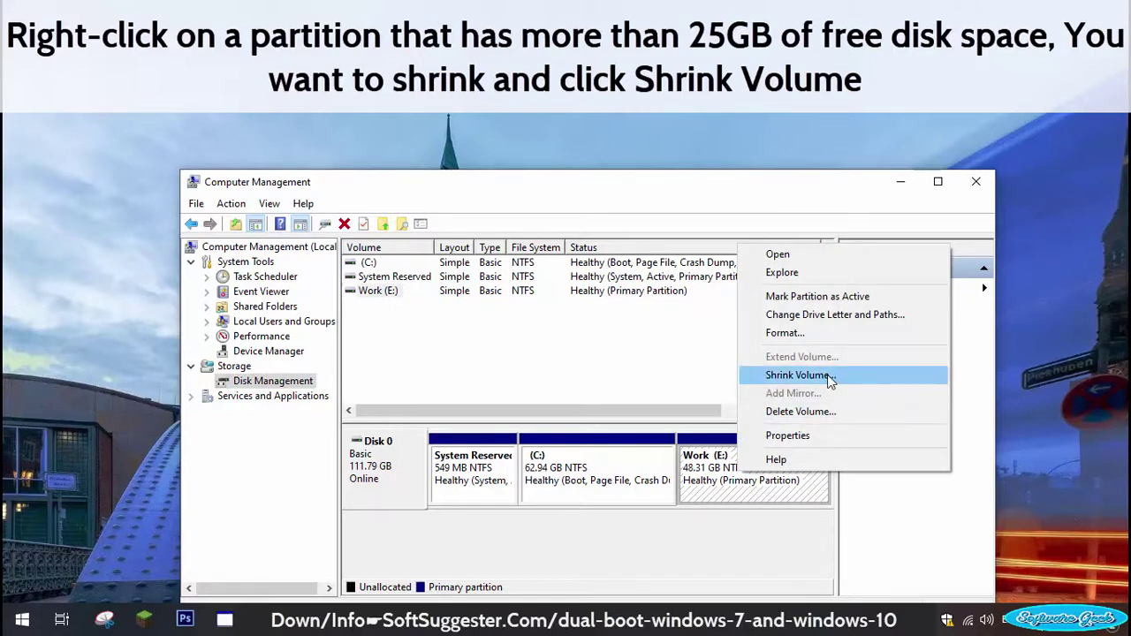
click(797, 375)
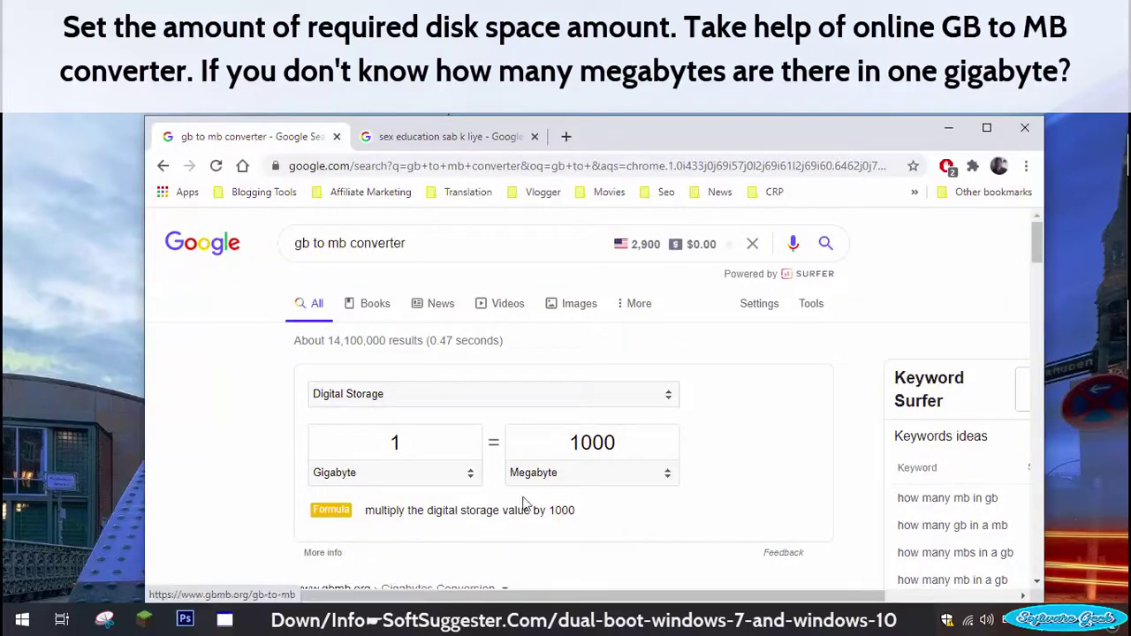
drag(409, 450, 313, 445)
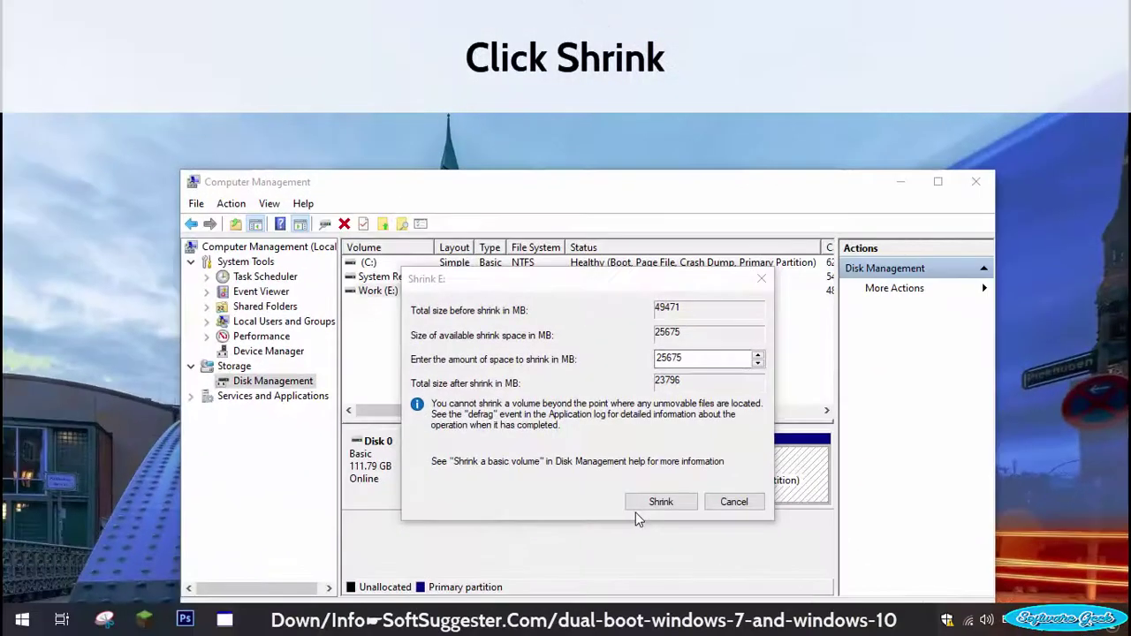
click(642, 500)
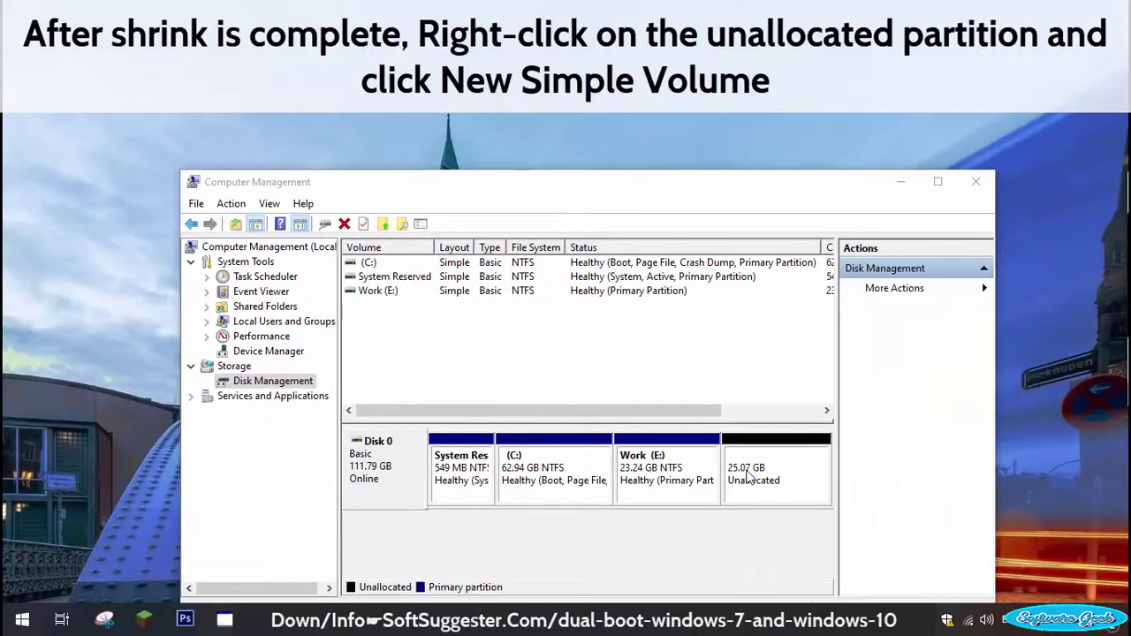
Step: Create a 25675 MB NTFS simple volume with drive letter D in the unallocated space, quick-formatted as New Volume, and open it
right_click(748, 477)
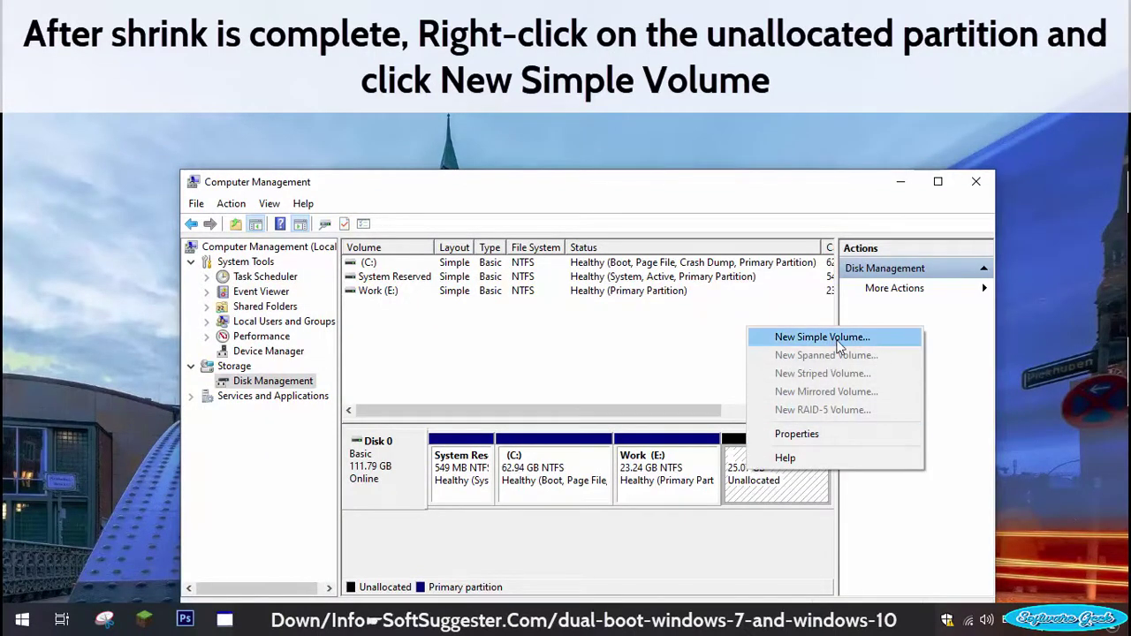
click(836, 344)
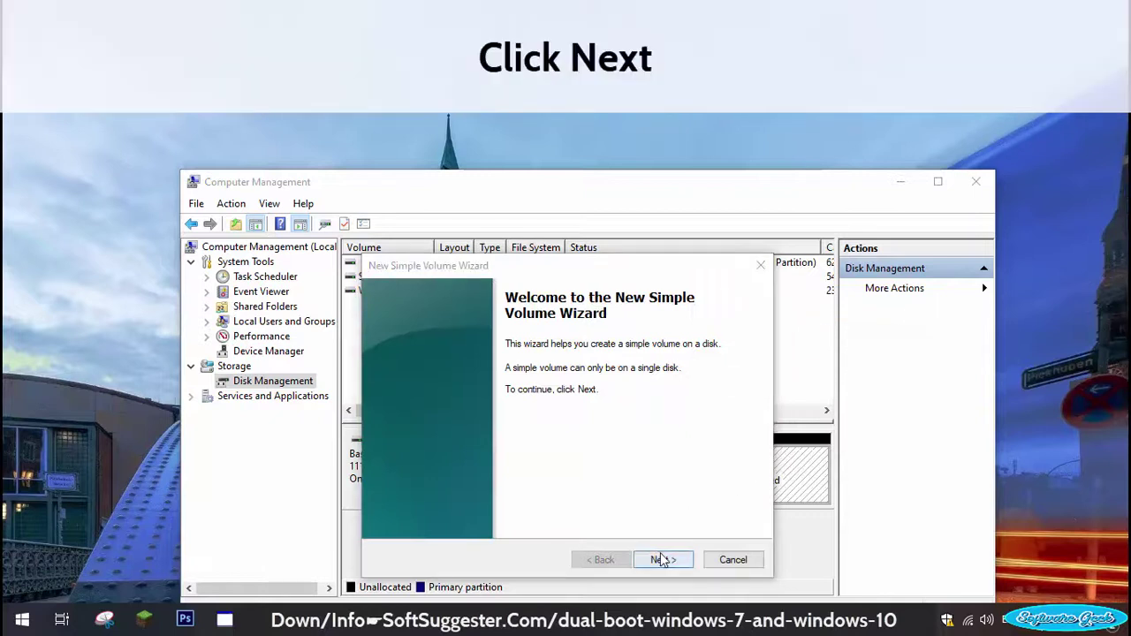
click(662, 559)
click(662, 559)
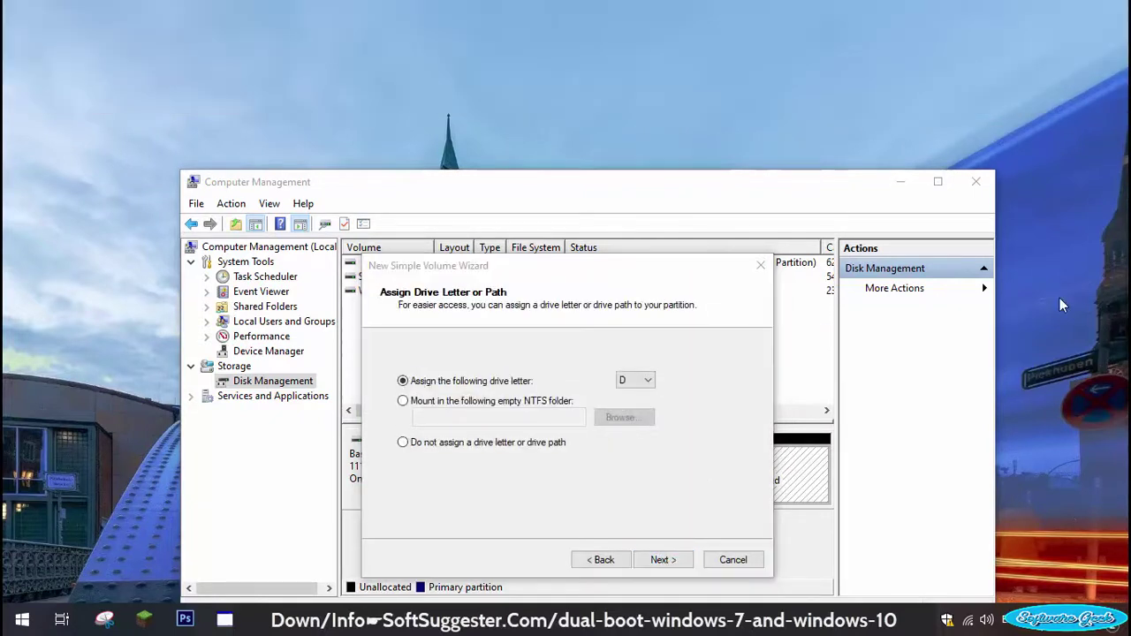
click(664, 560)
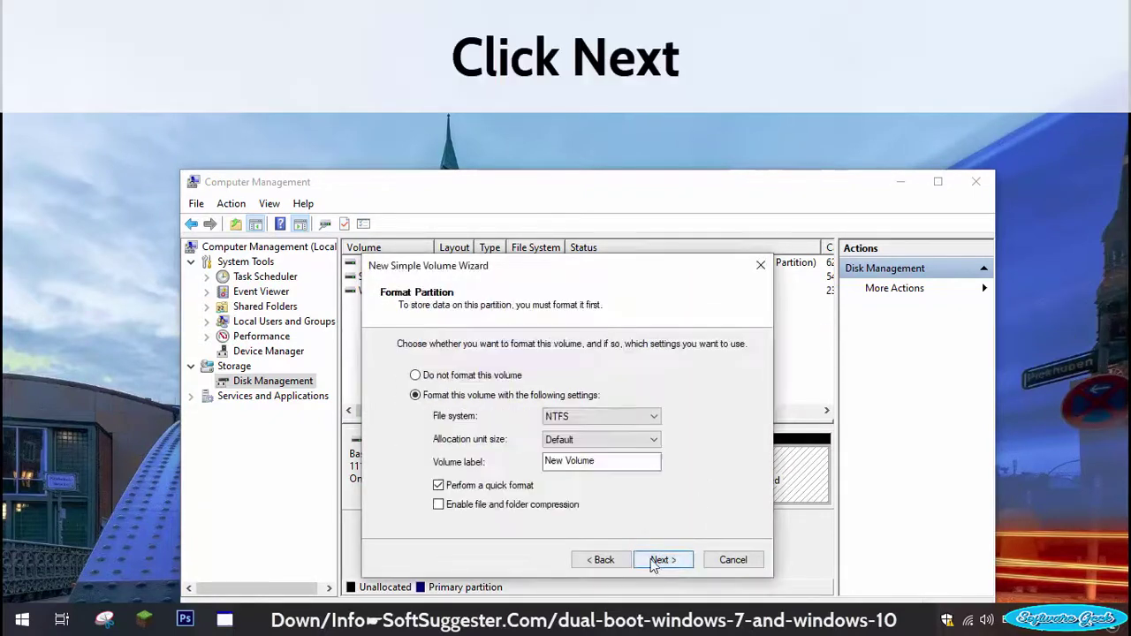
click(669, 562)
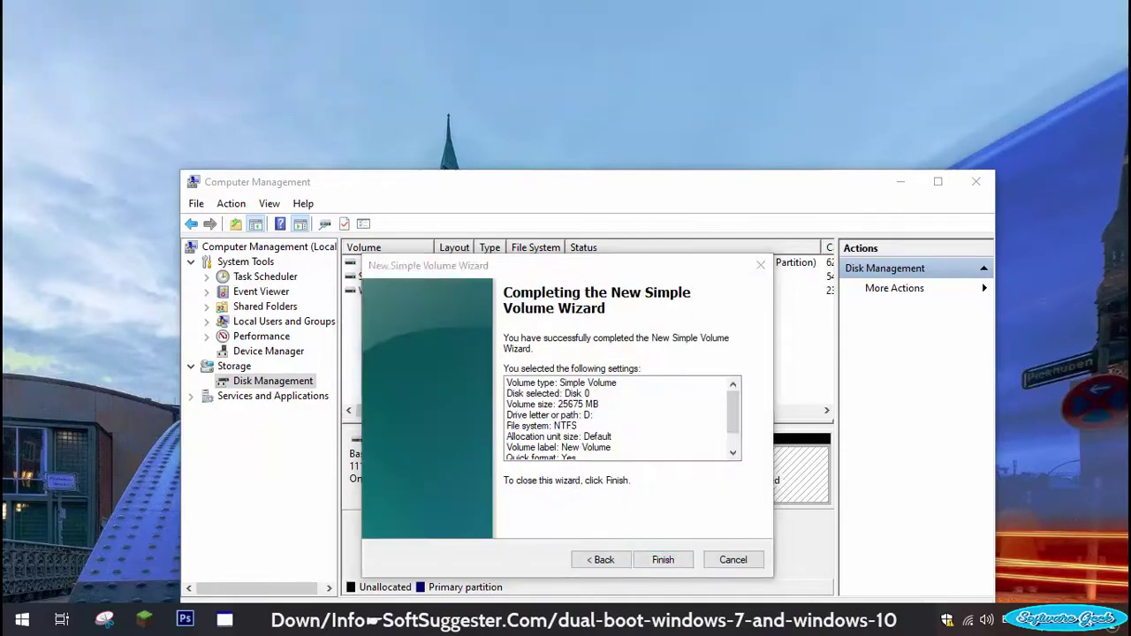
click(670, 560)
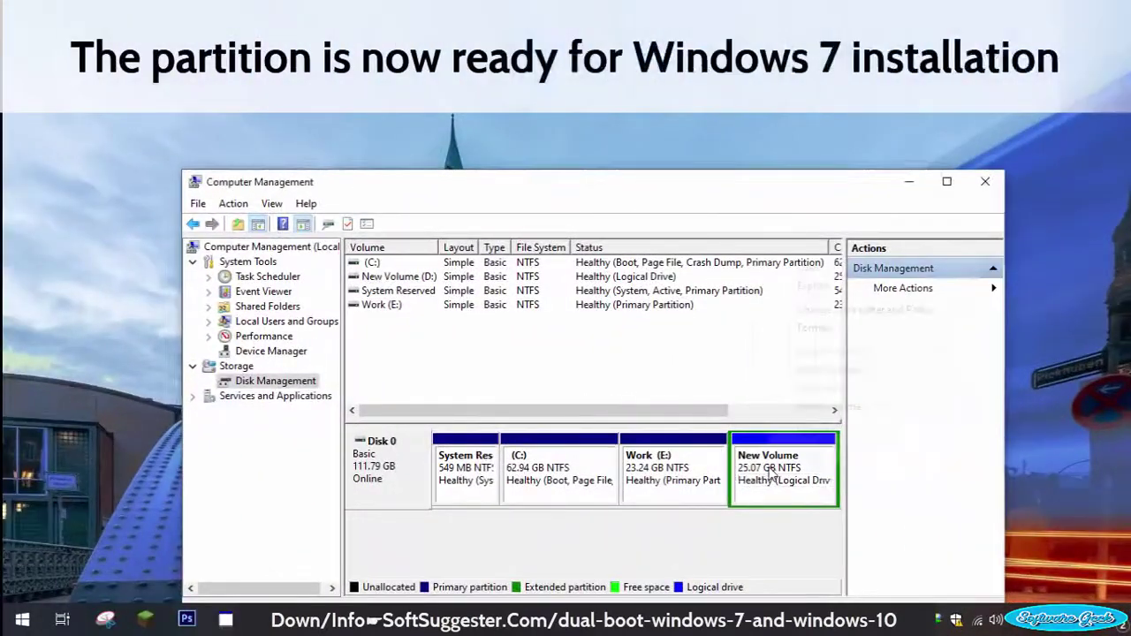
click(808, 265)
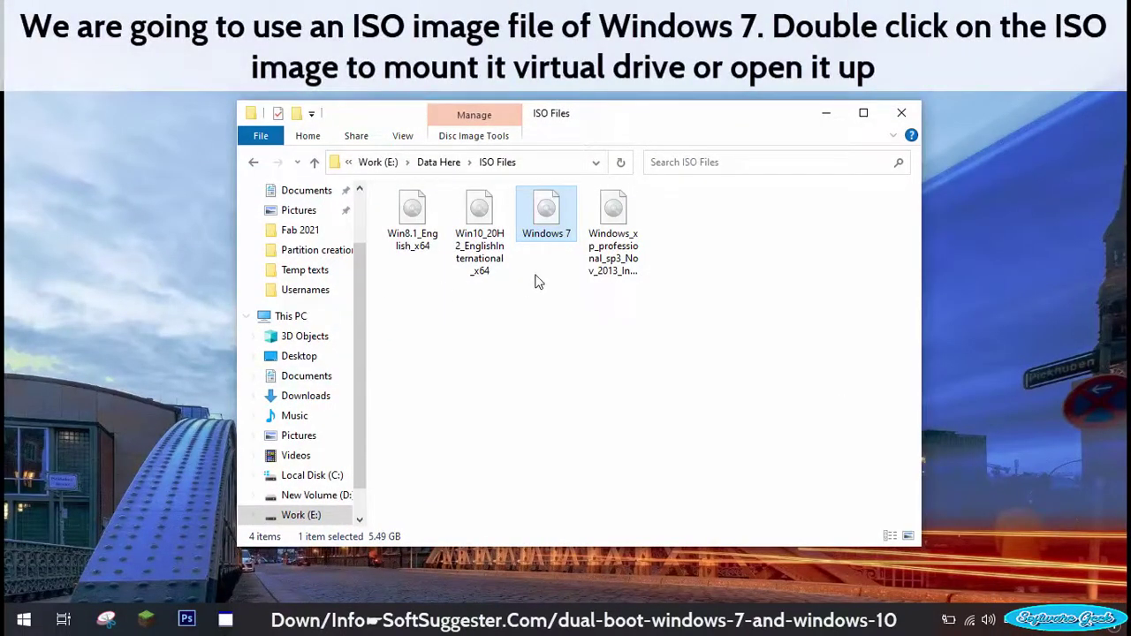
Step: Mount the Windows 7 ISO image from the ISO Files folder and start the installation from its setup file
double_click(551, 234)
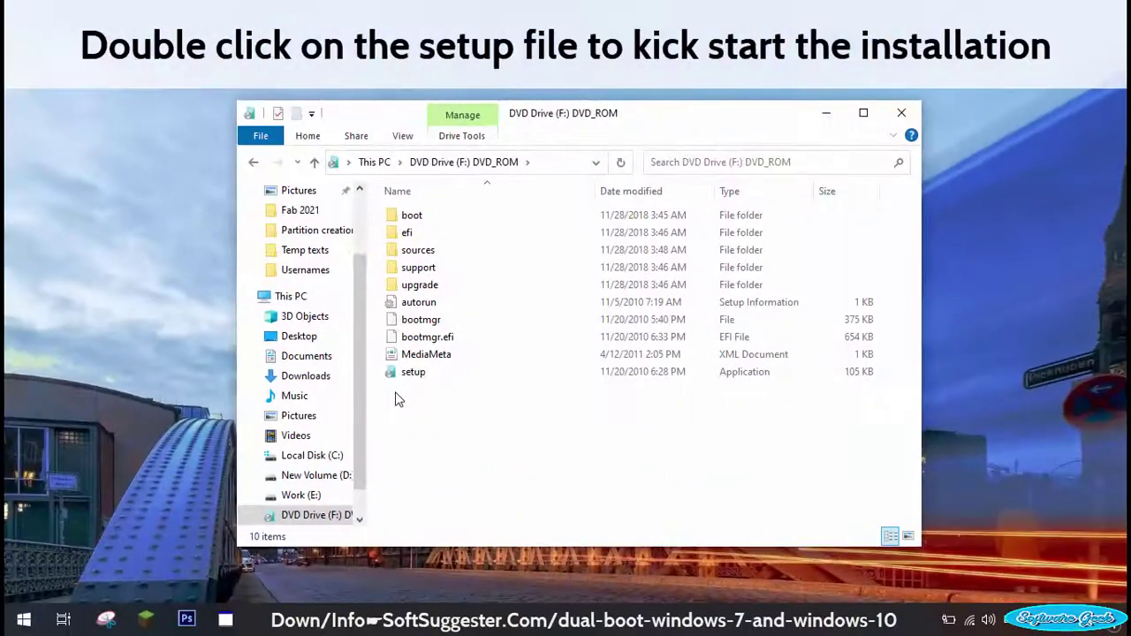
double_click(413, 373)
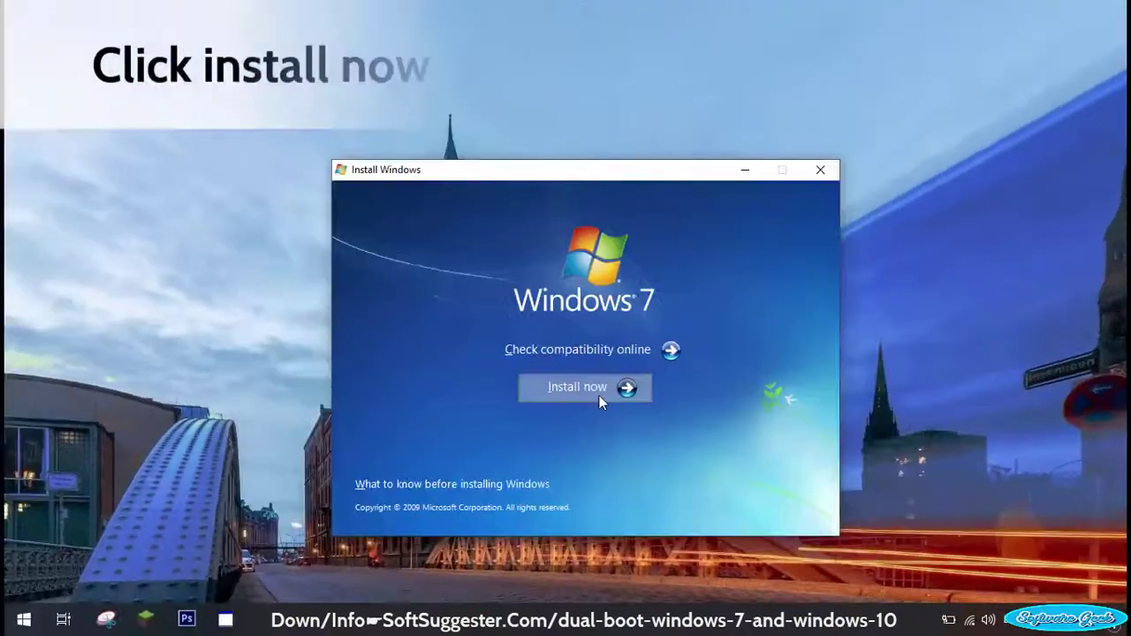
click(577, 395)
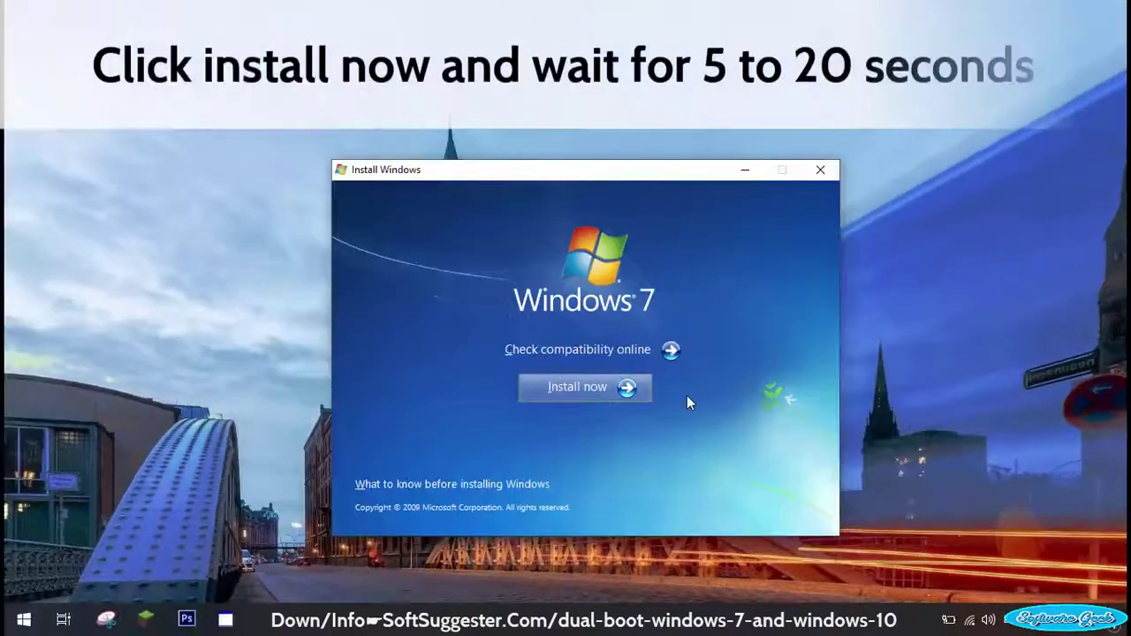
click(629, 397)
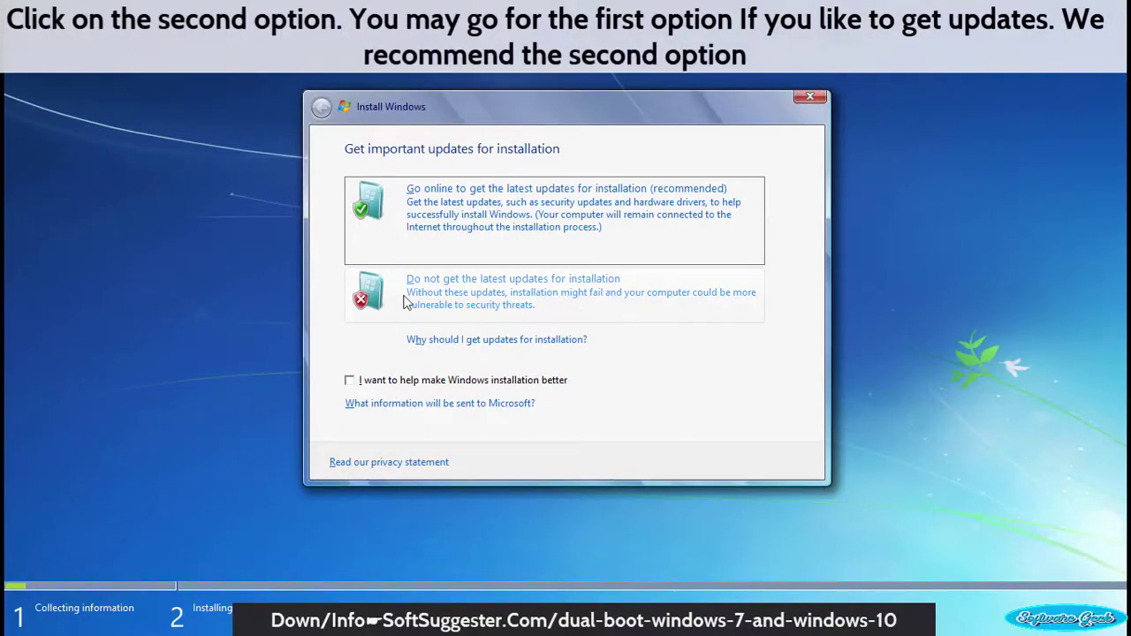
Step: Run a Custom (advanced) installation onto Disk 0 Partition 4: New Volume (D:), accepting the license terms and not getting the latest updates
click(580, 303)
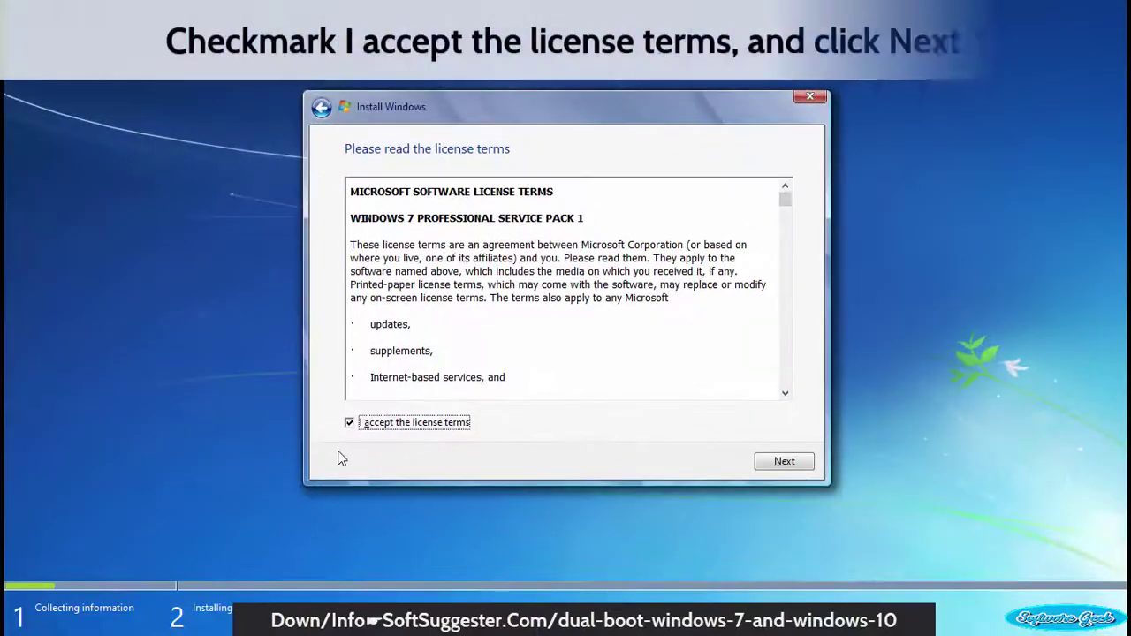
click(811, 461)
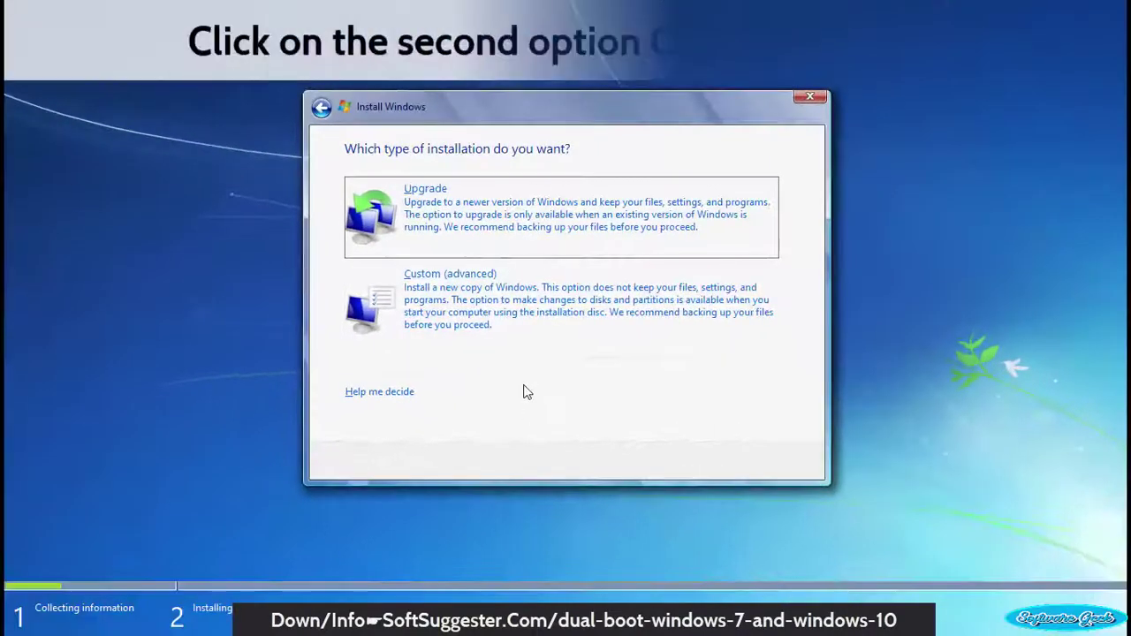
click(720, 313)
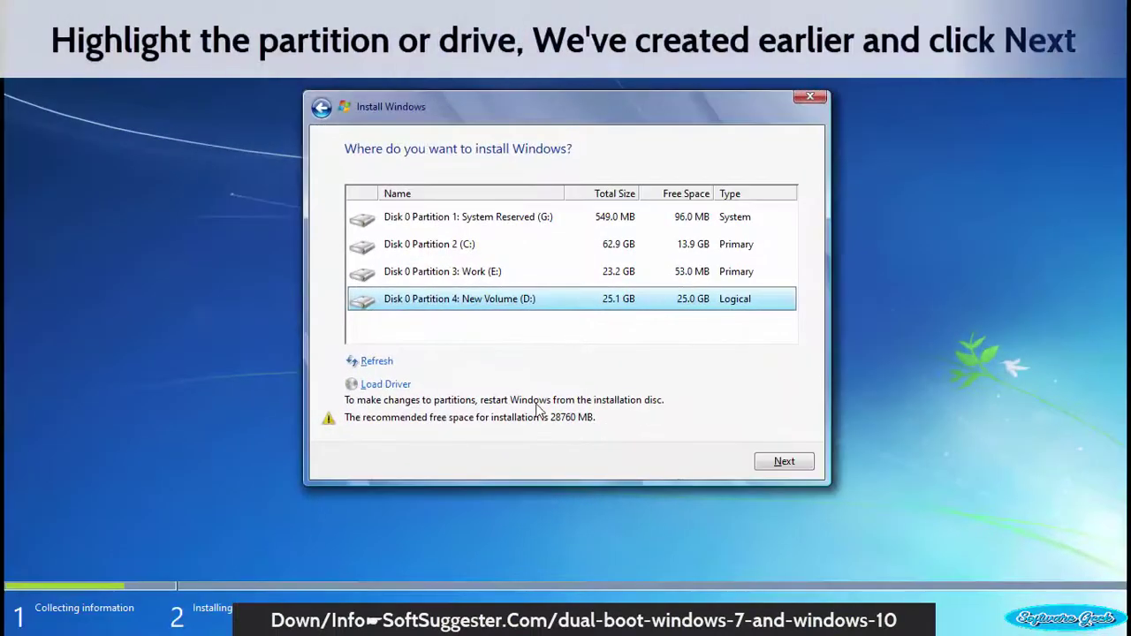
click(793, 456)
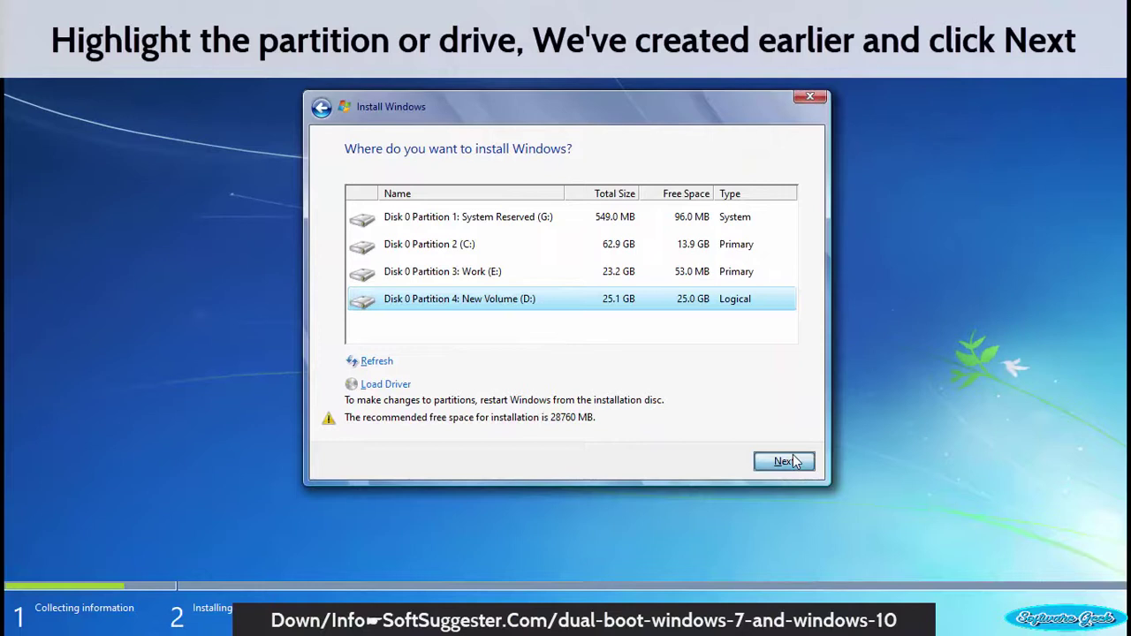
click(784, 461)
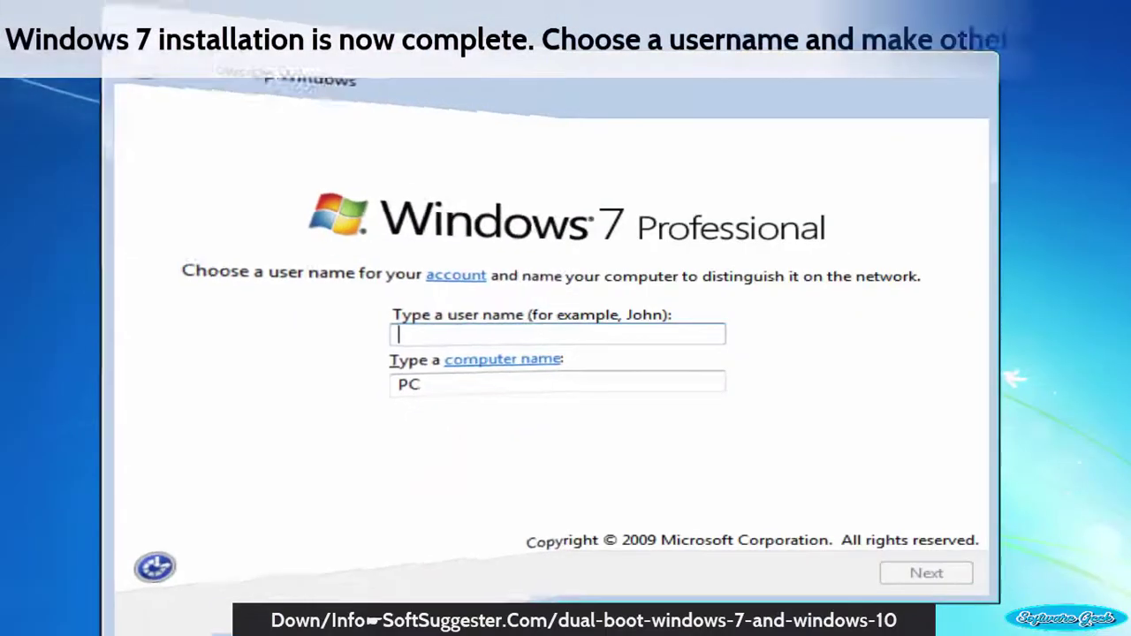
Step: Set the user name of the new Windows 7 account to Software Geek
text(Soft)
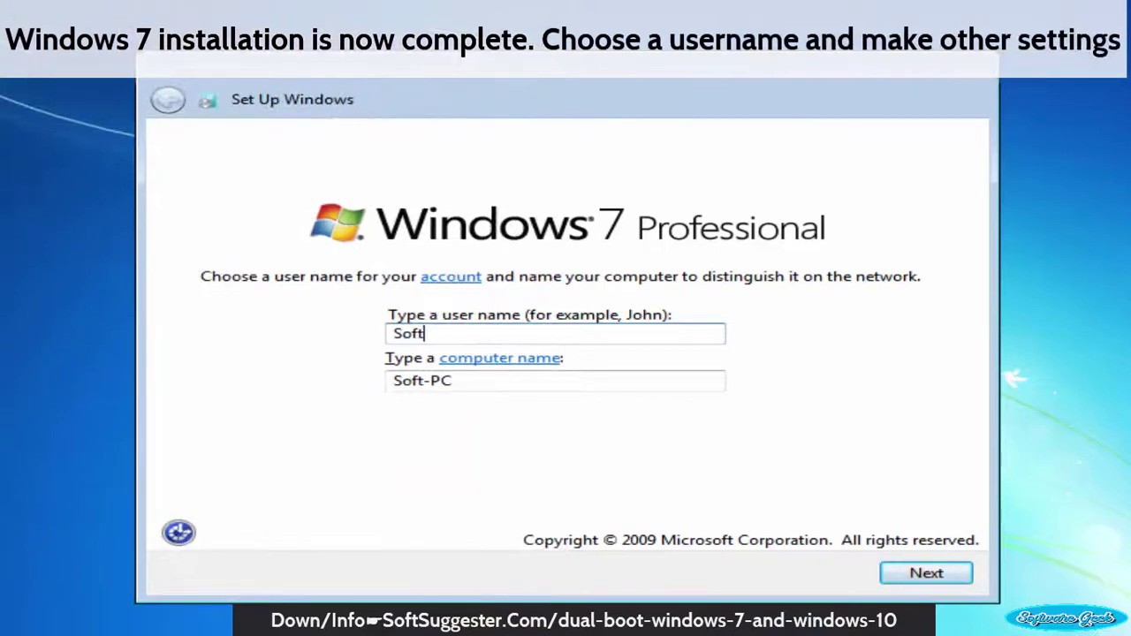
text(ware g)
key(BackSpace)
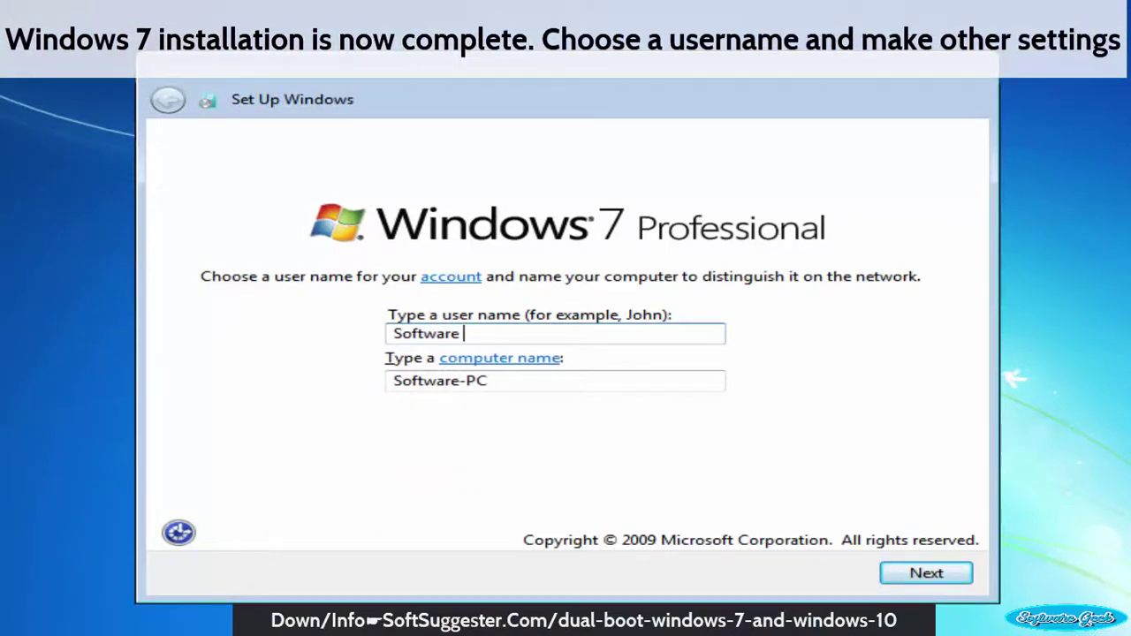
text(Geek)
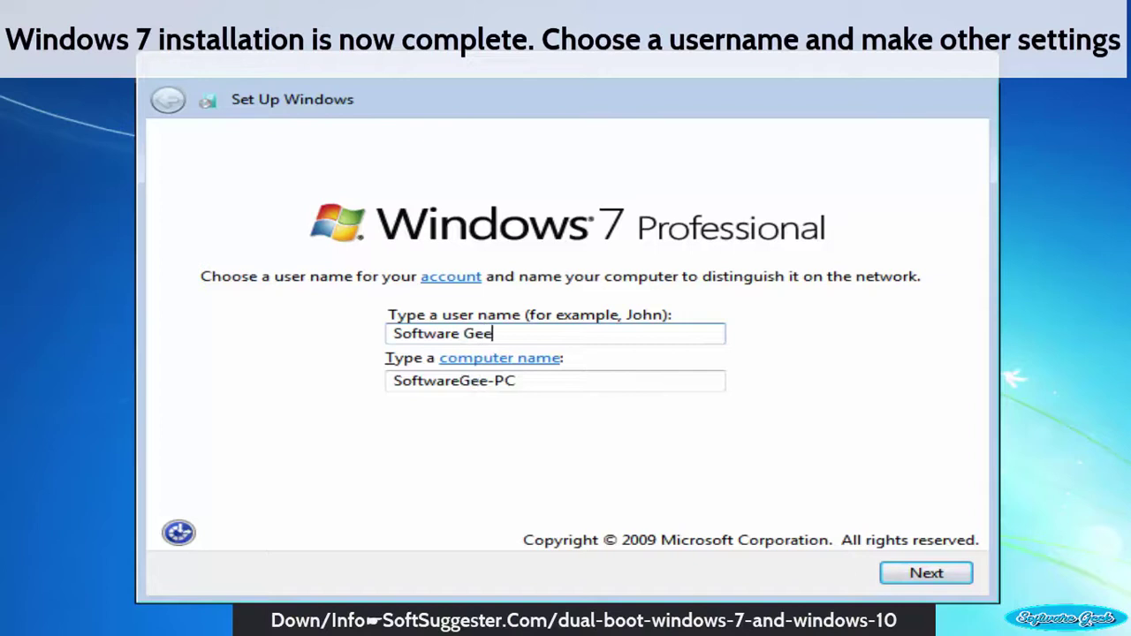
click(966, 576)
Step: Complete the remaining Windows 7 first-run setup pages to reach the desktop
click(954, 556)
click(449, 308)
click(891, 552)
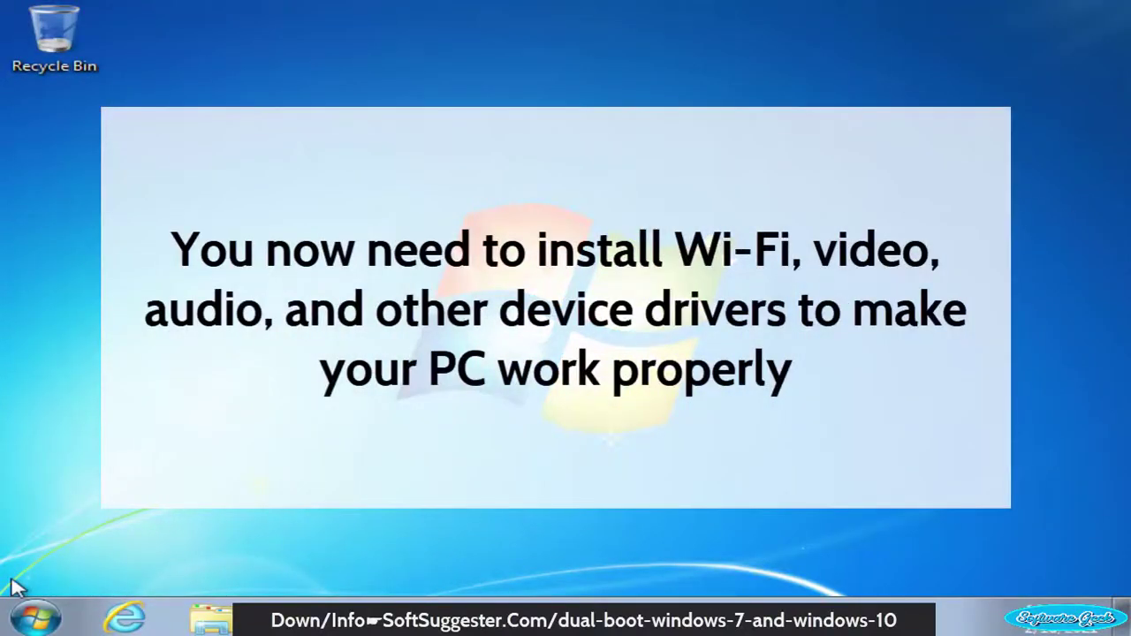
click(14, 626)
click(415, 565)
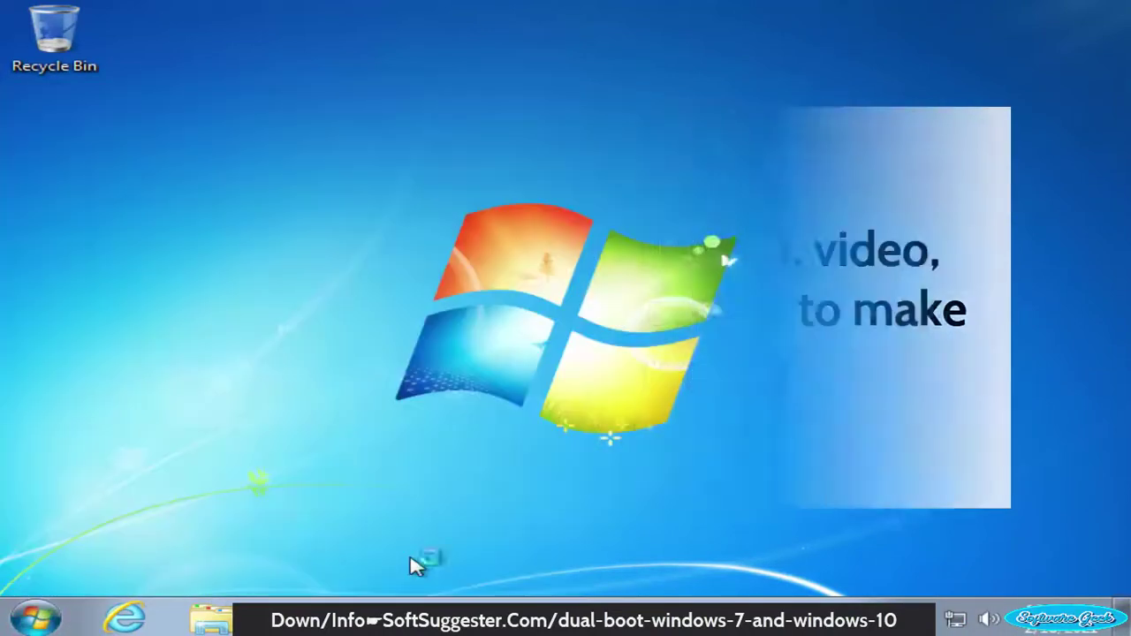